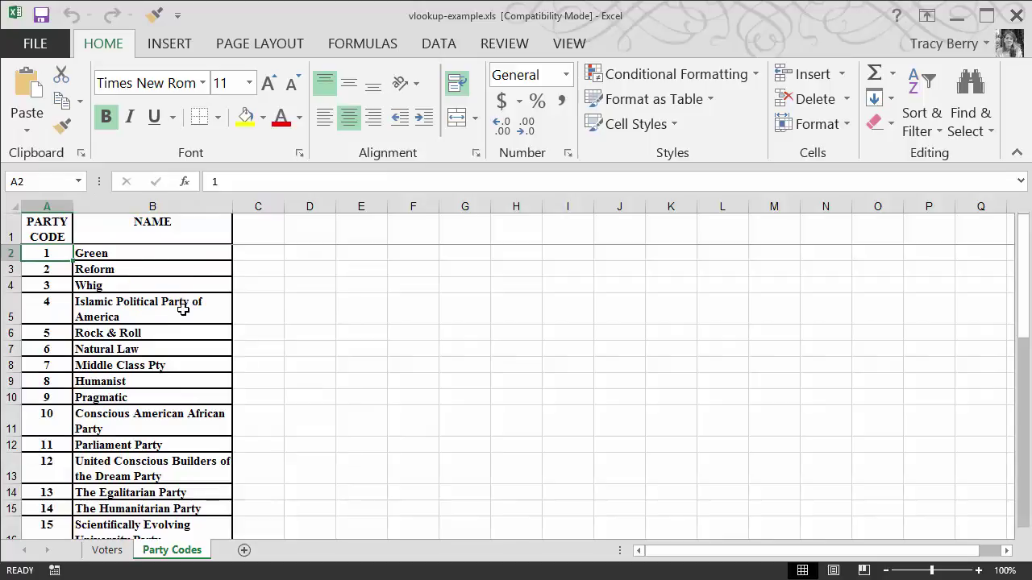
# Name the range A2:B45 on the Party Codes sheet partyCode.
pyautogui.scroll(-18, 176, 314)
pyautogui.scroll(5, 170, 320)
pyautogui.click(165, 320)
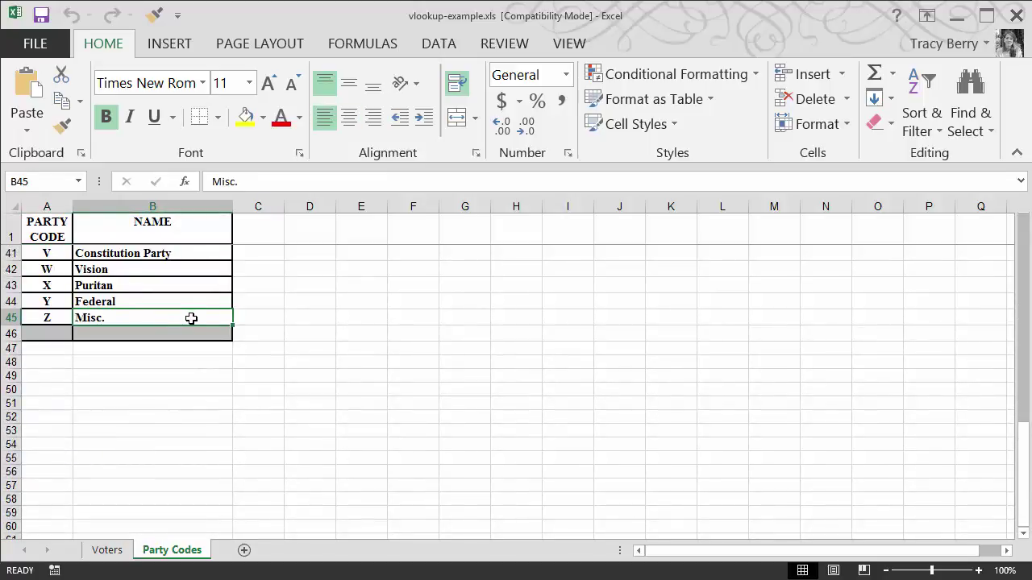
pyautogui.moveTo(190, 318); pyautogui.dragTo(43, 254)
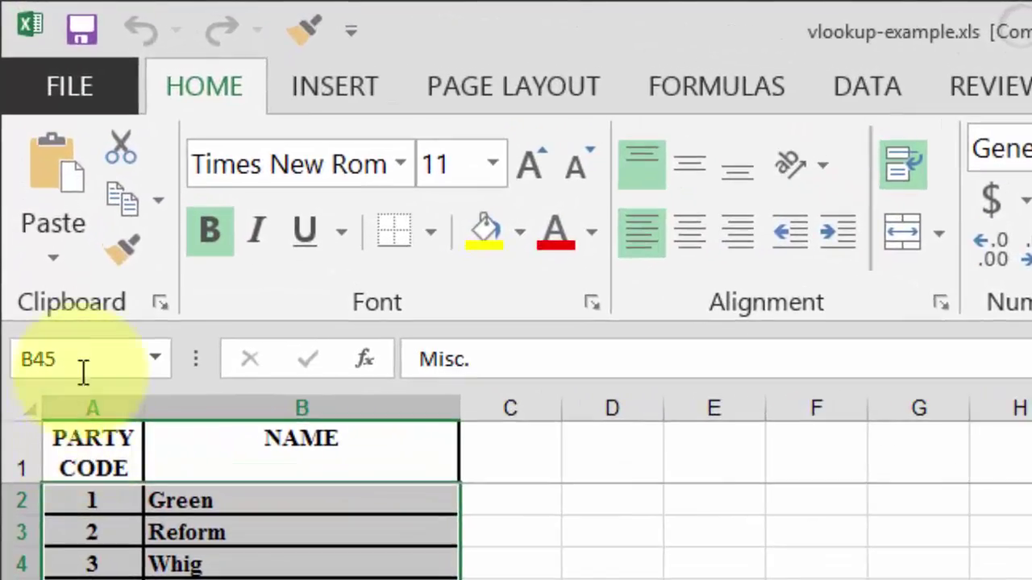
pyautogui.click(86, 359)
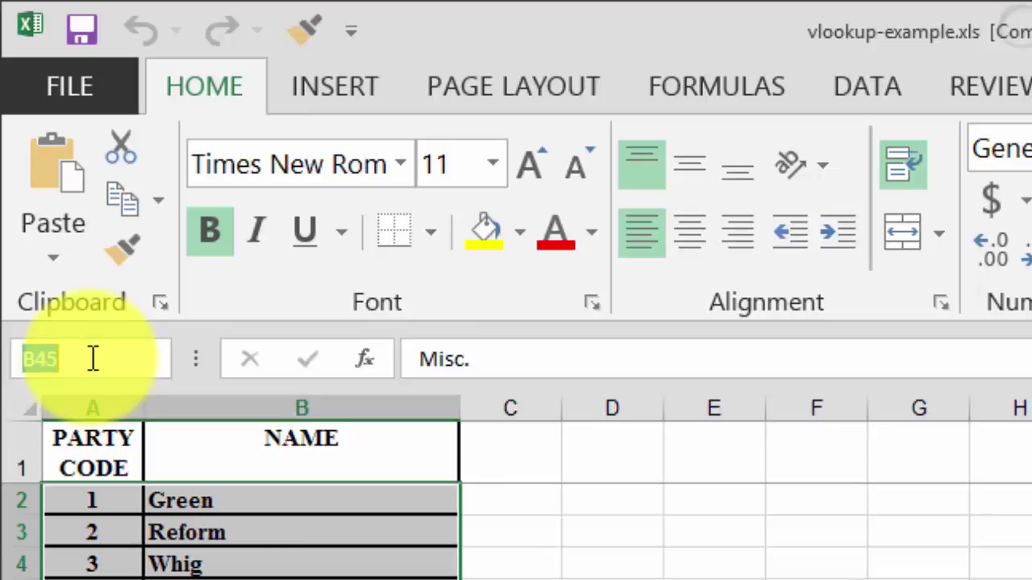
pyautogui.write('party')
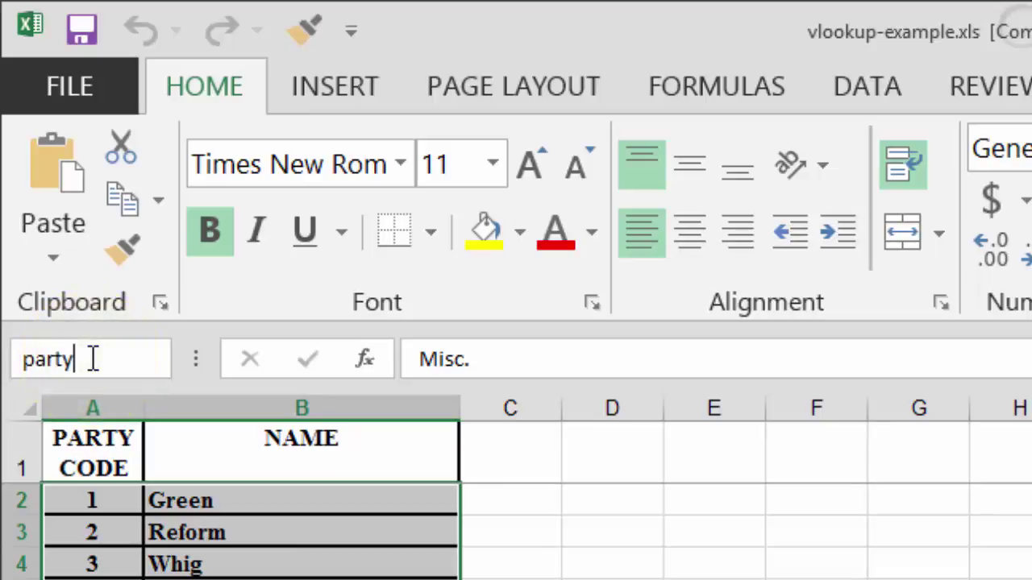
pyautogui.write('Code')
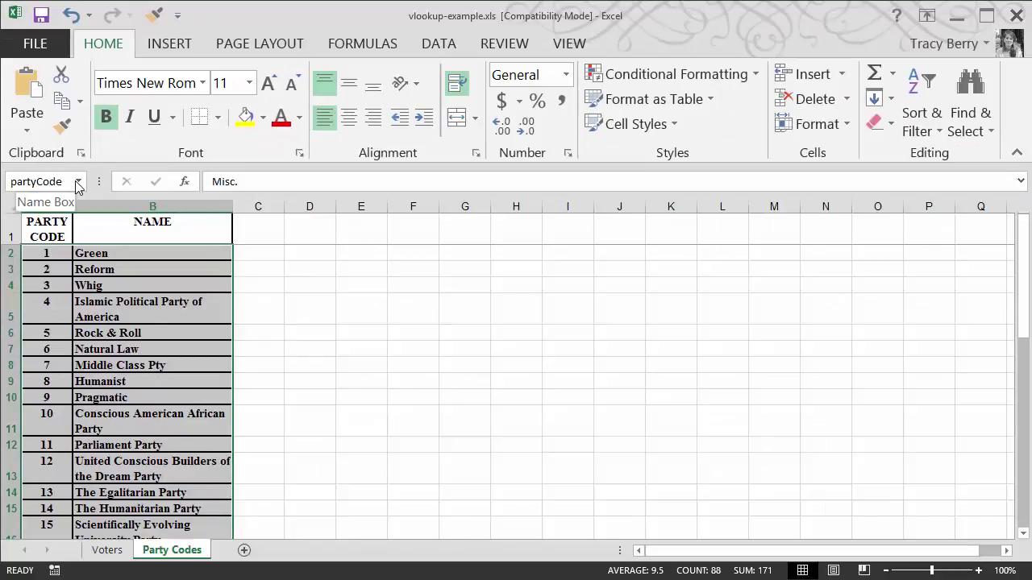
pyautogui.click(248, 251)
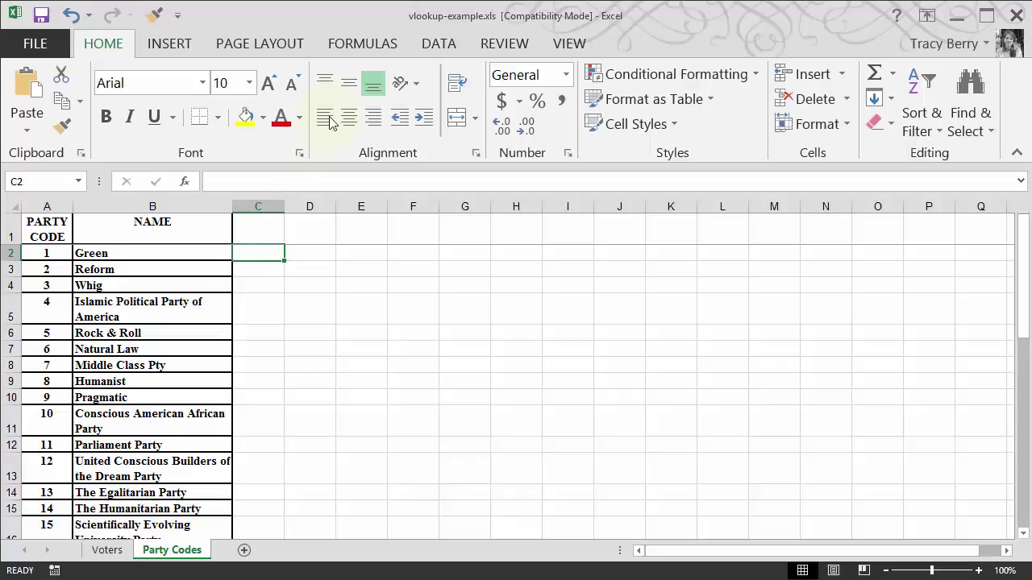
# Review the cell range and edit settings of the partyCode name in the Name Manager.
pyautogui.click(353, 45)
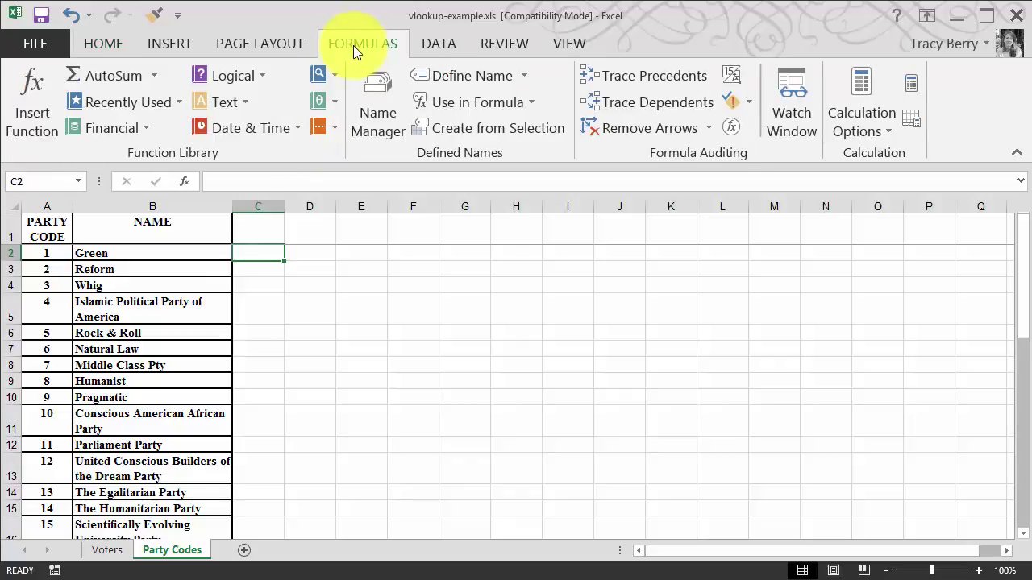
pyautogui.click(366, 95)
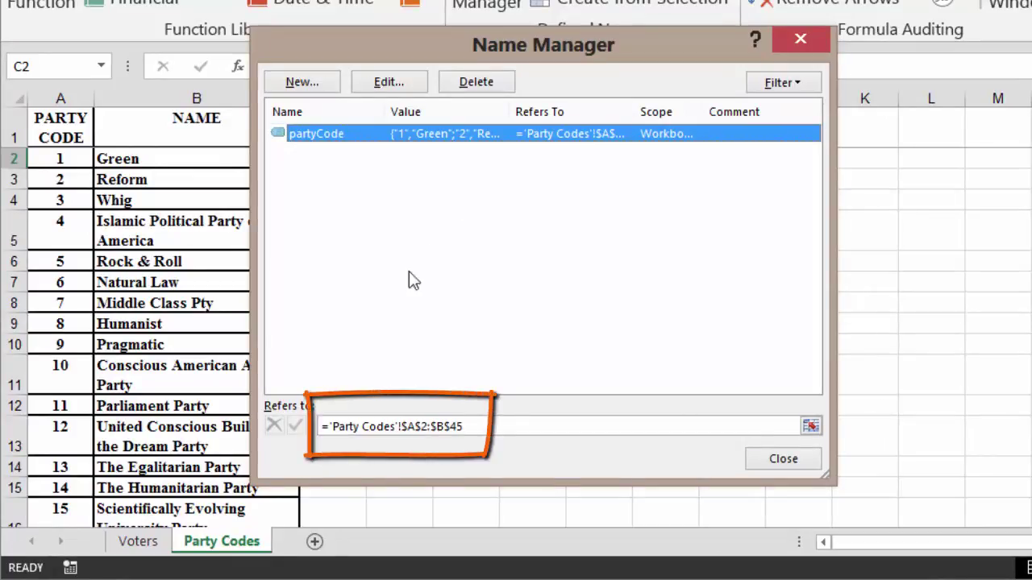
pyautogui.moveTo(333, 426); pyautogui.dragTo(473, 430)
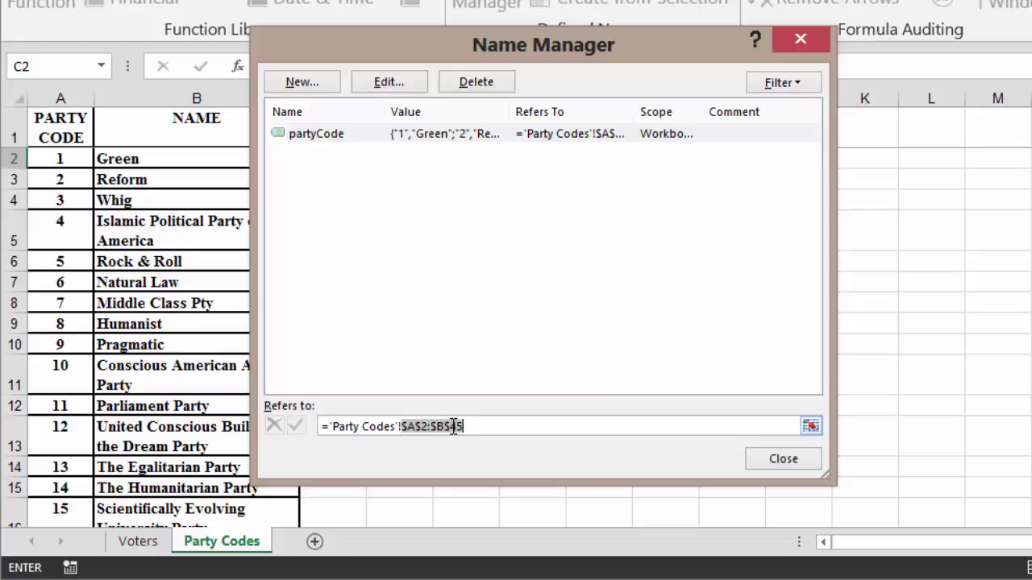
pyautogui.click(391, 85)
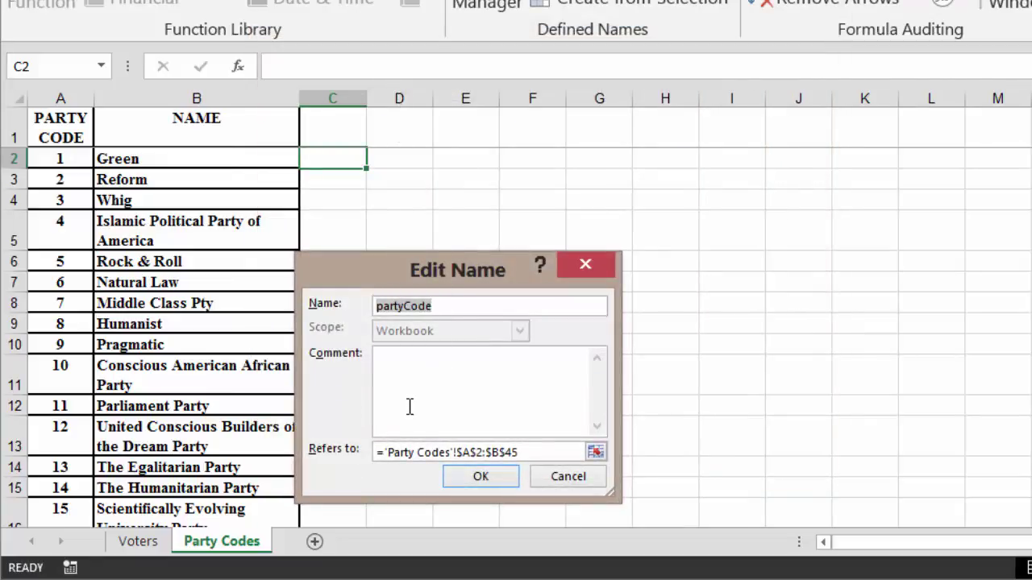
pyautogui.click(554, 480)
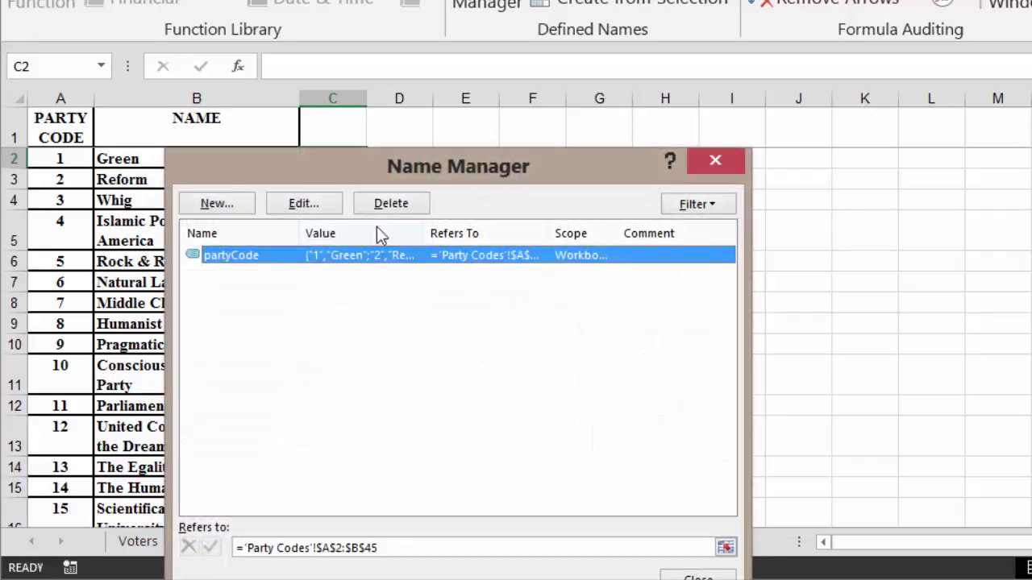
# Look at the settings for defining a new name, including its range selection, and leave without creating one.
pyautogui.click(230, 206)
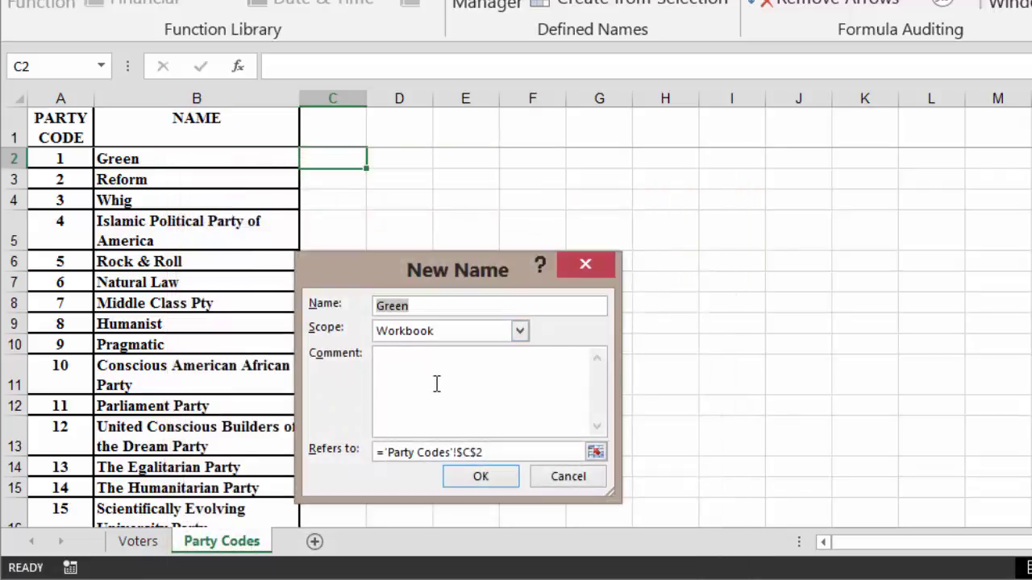
pyautogui.click(596, 453)
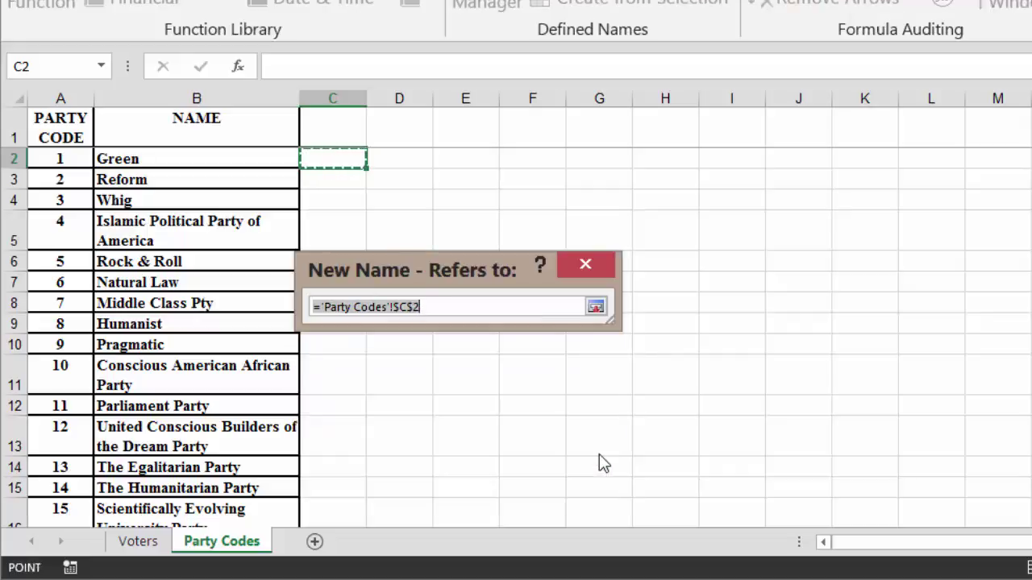
pyautogui.click(590, 269)
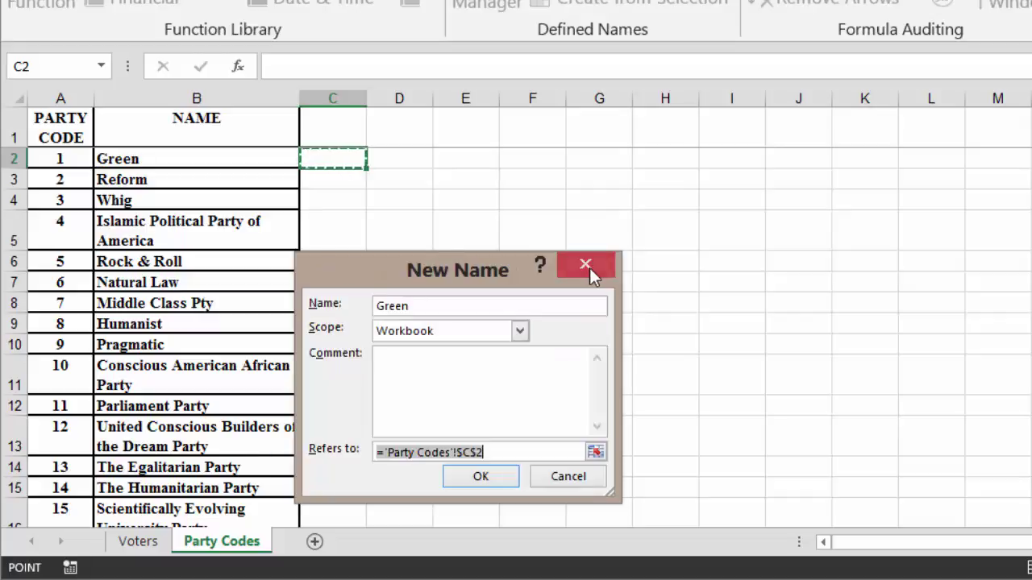
pyautogui.click(569, 478)
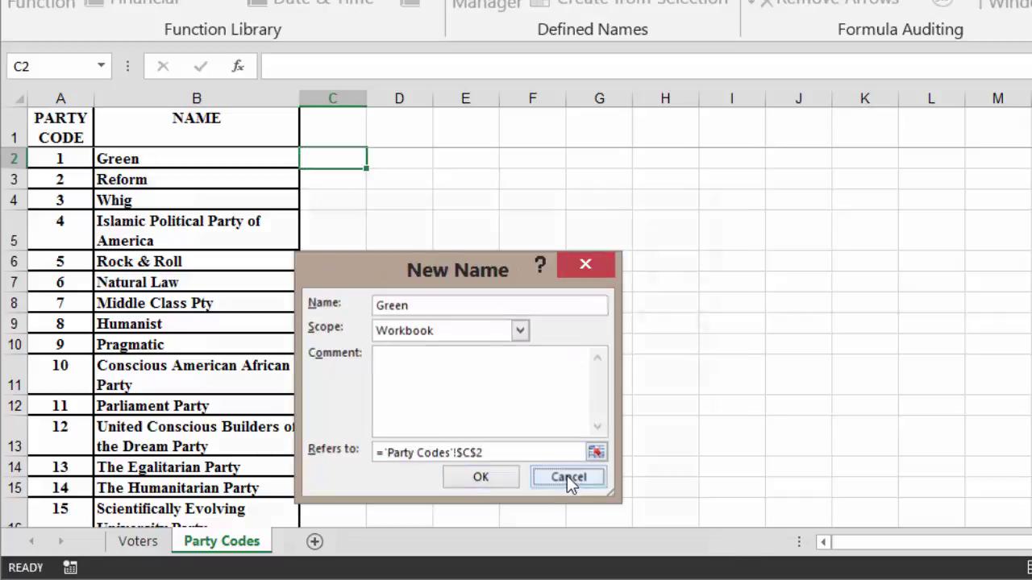
# View the filter options for defined names and close the Name Manager.
pyautogui.click(698, 206)
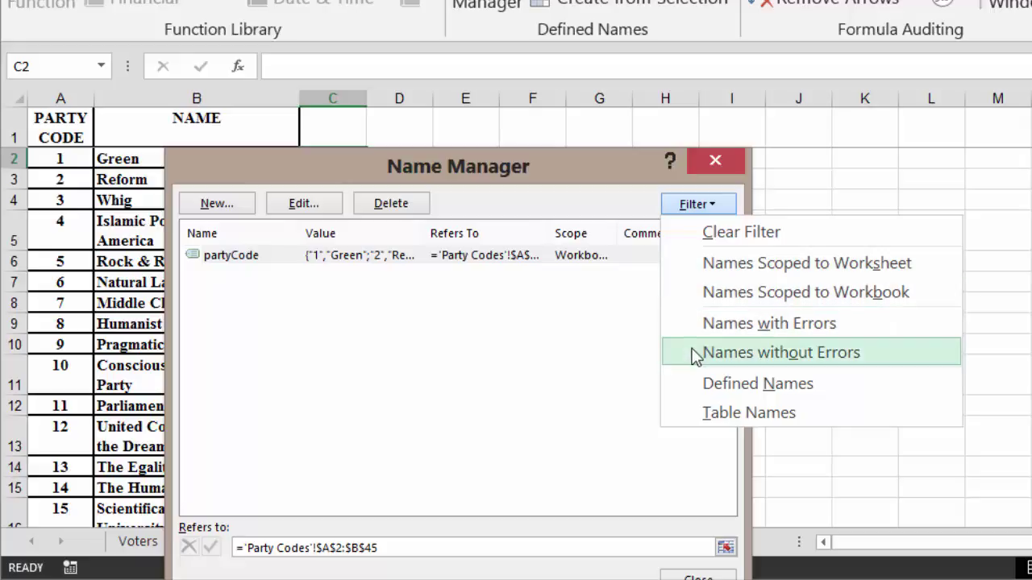
pyautogui.click(560, 363)
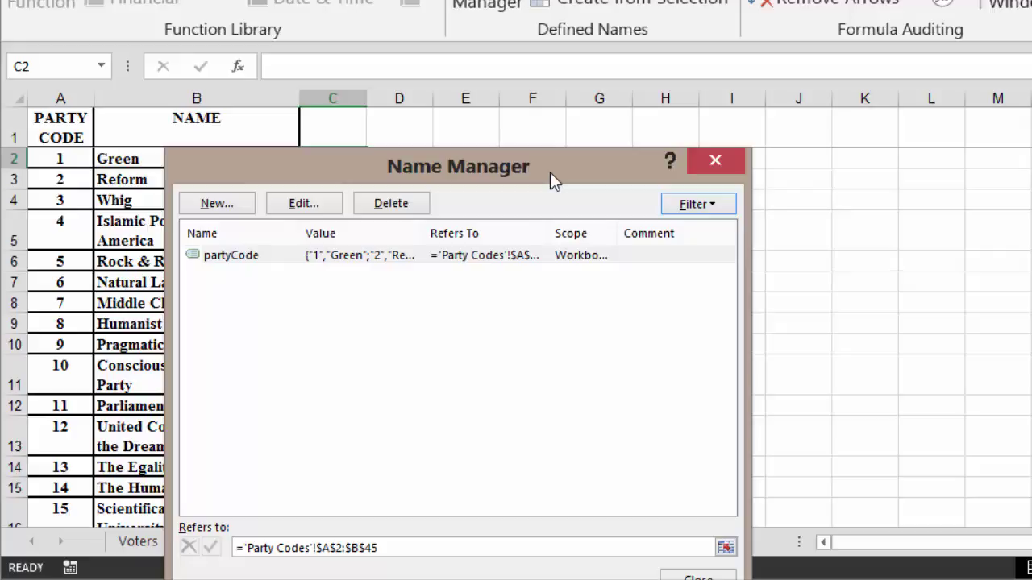
pyautogui.click(712, 162)
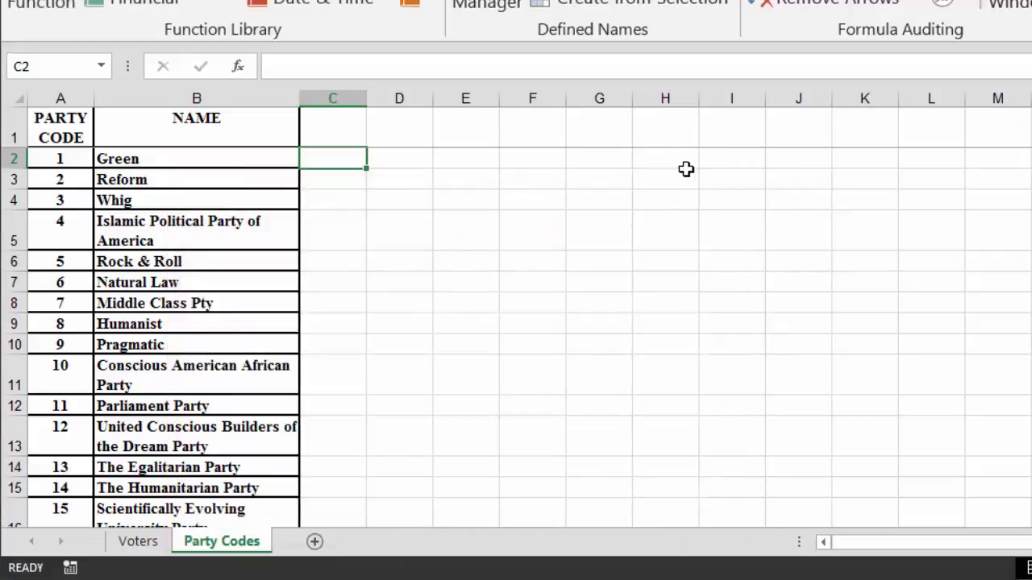
# Replace the table range in the VLOOKUP formula of cell D2 on the Voters sheet with party_code.
pyautogui.click(142, 543)
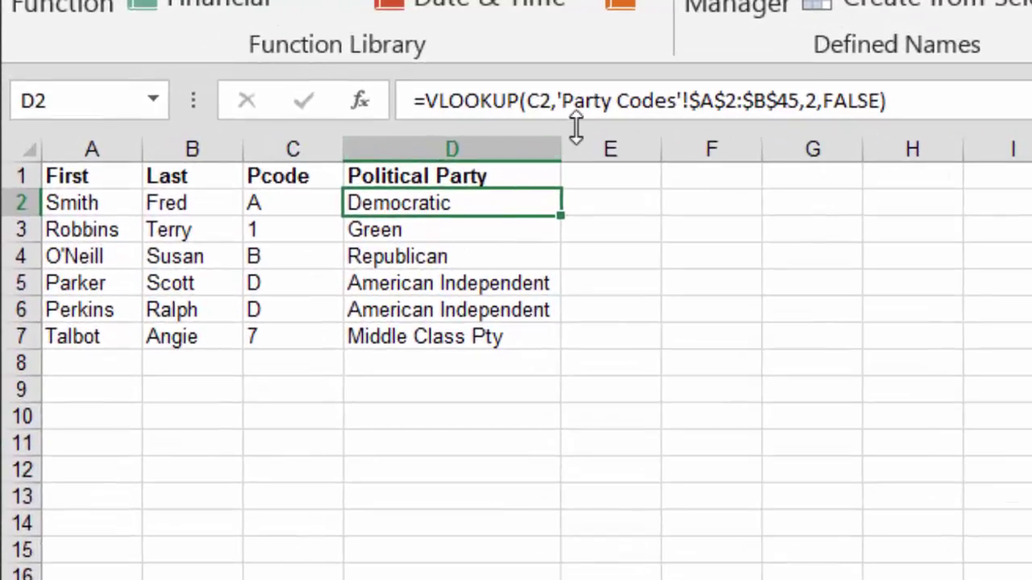
pyautogui.click(590, 108)
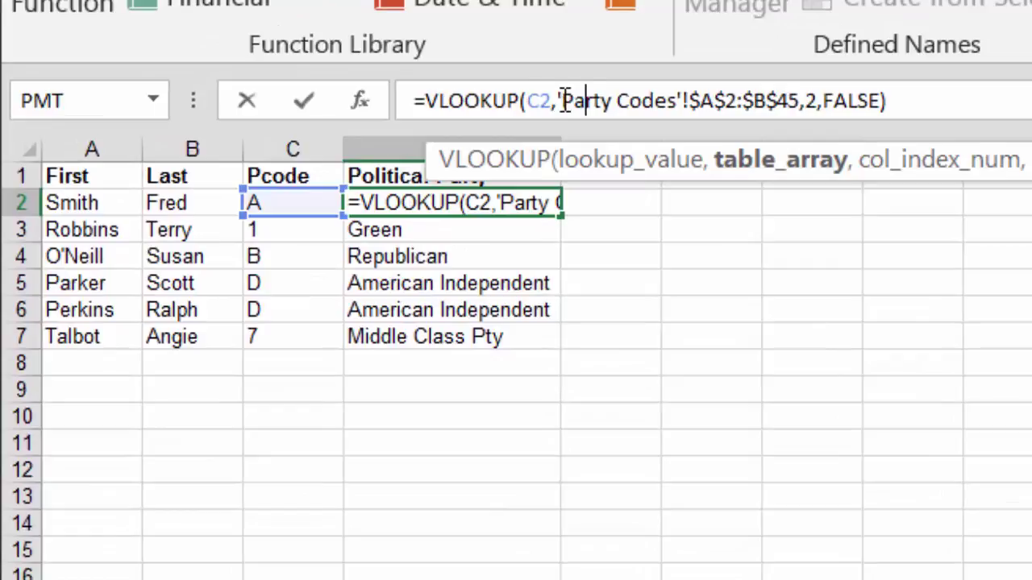
pyautogui.moveTo(553, 101); pyautogui.dragTo(804, 108)
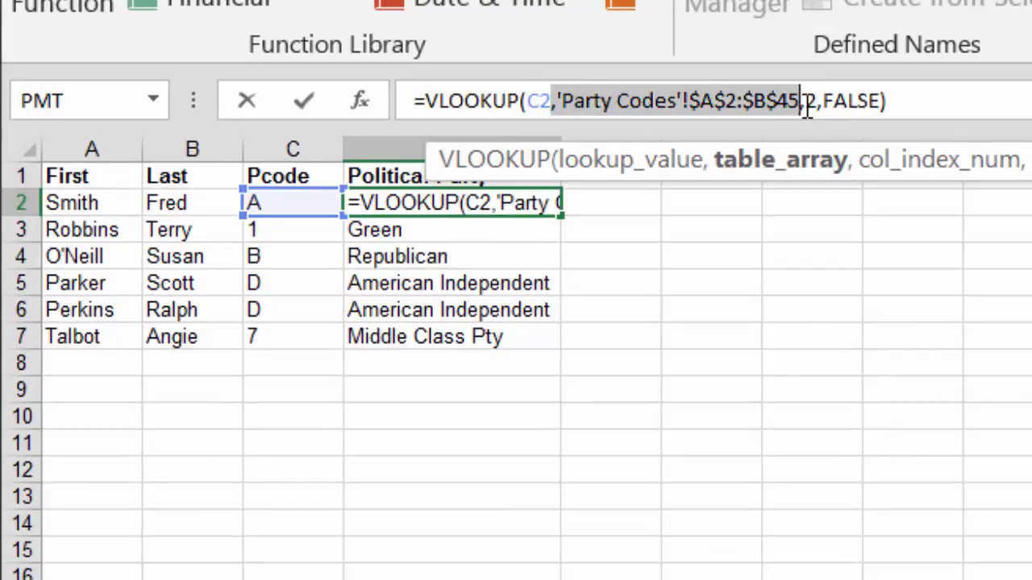
pyautogui.press('Delete')
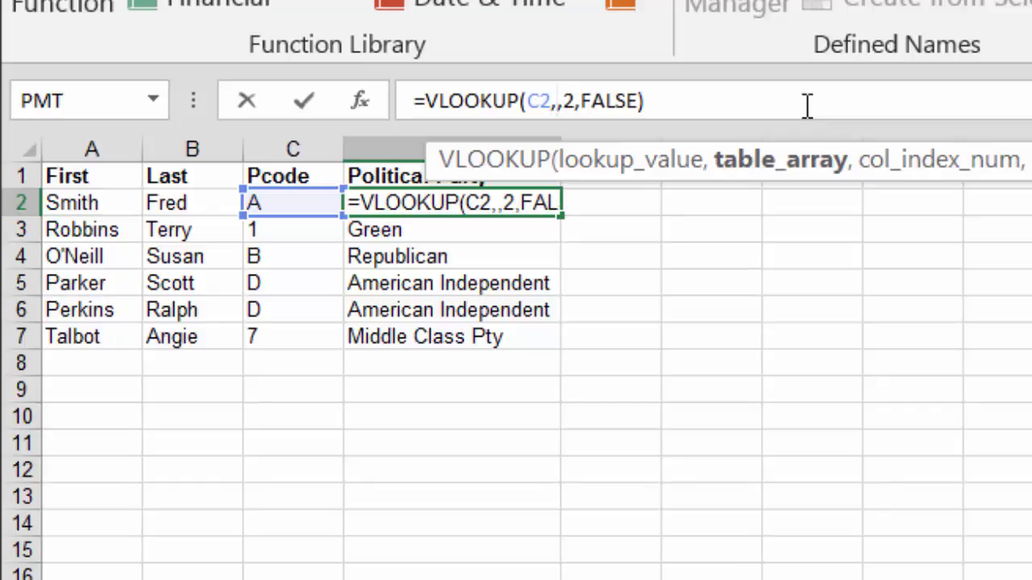
pyautogui.write('party')
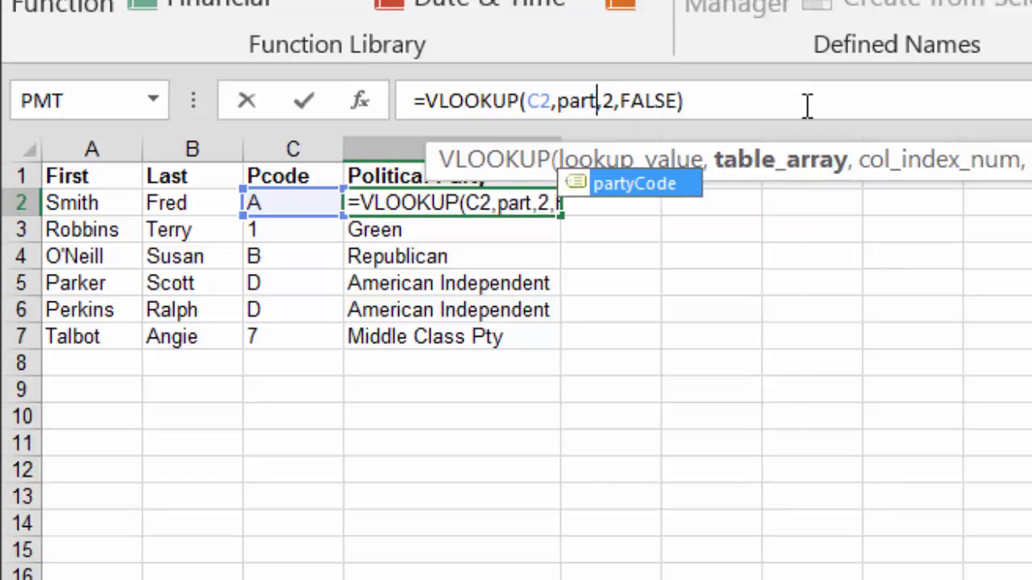
pyautogui.write('_')
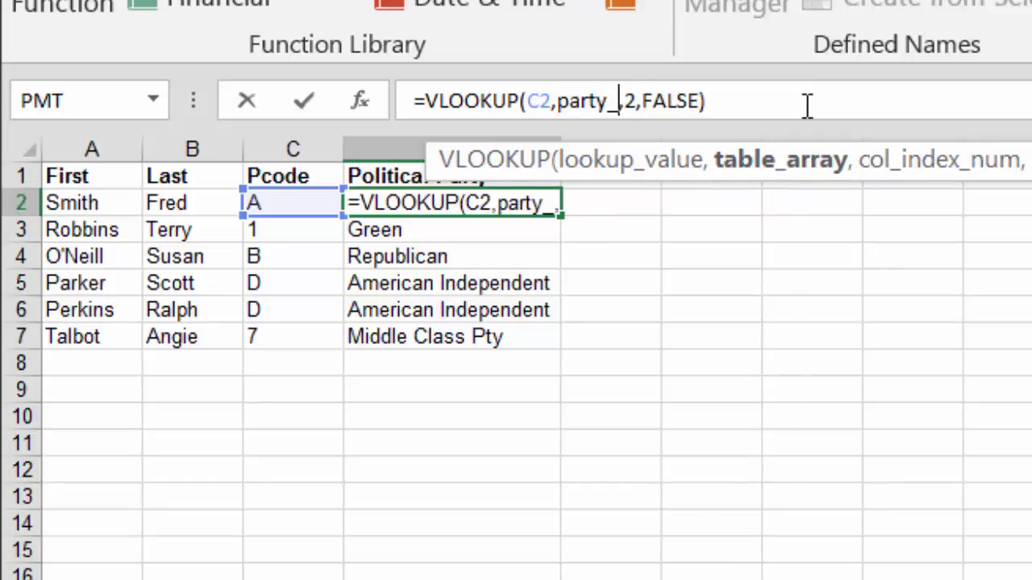
pyautogui.write('code')
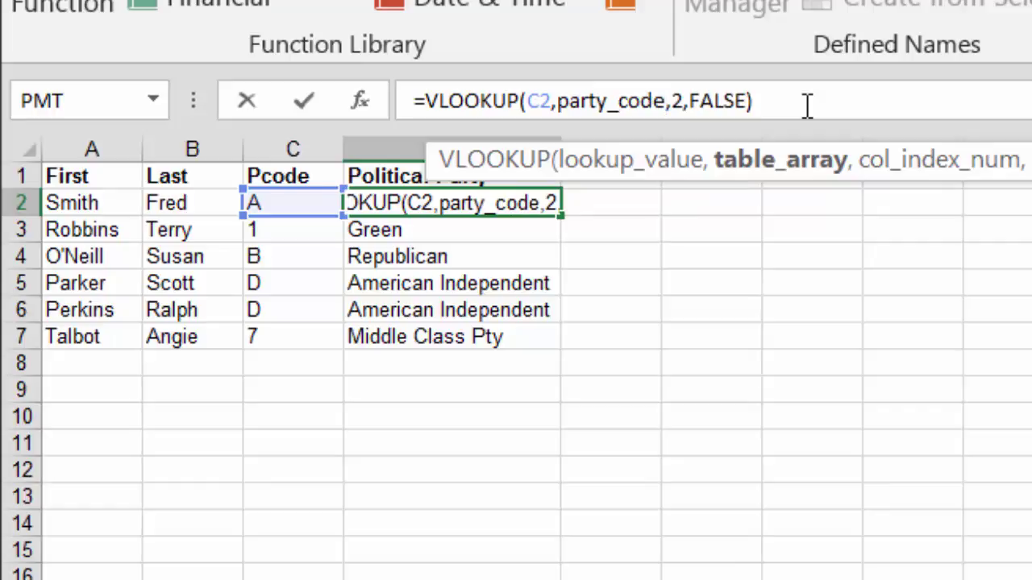
pyautogui.press('Return')
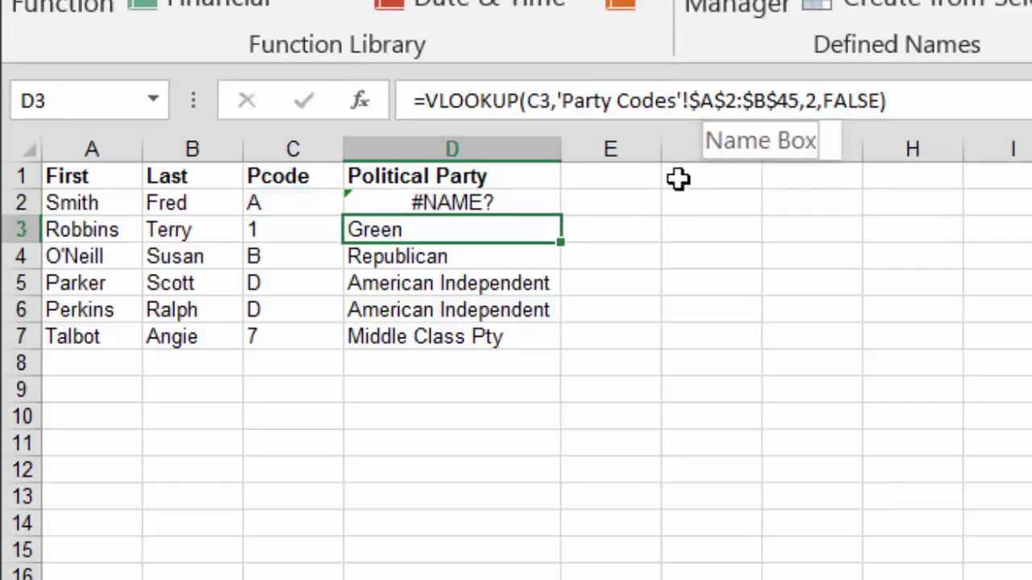
# Correct the range name in the D2 VLOOKUP formula to partyCode.
pyautogui.click(472, 203)
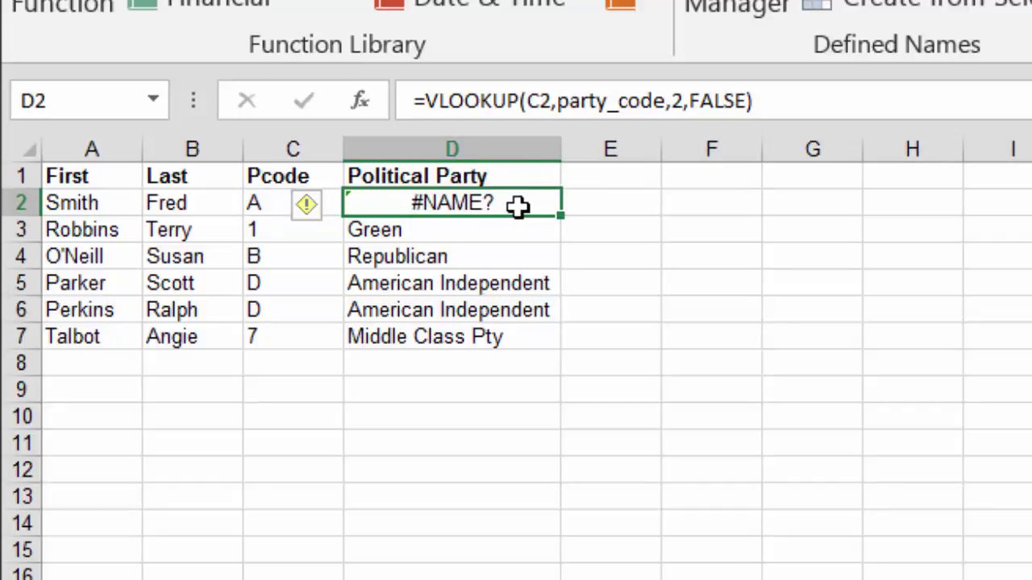
pyautogui.moveTo(609, 102); pyautogui.dragTo(627, 106)
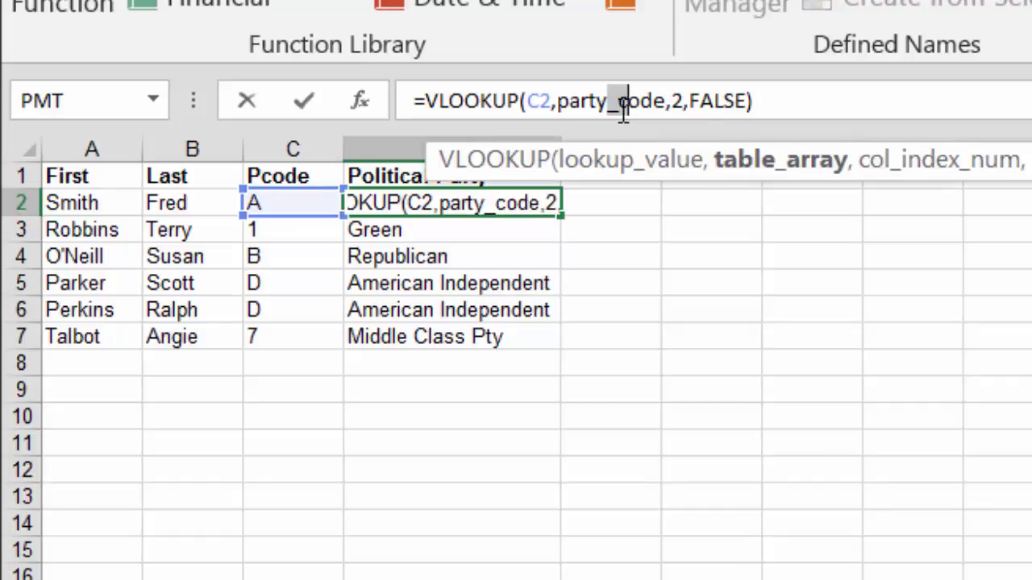
pyautogui.write('C')
pyautogui.press('Return')
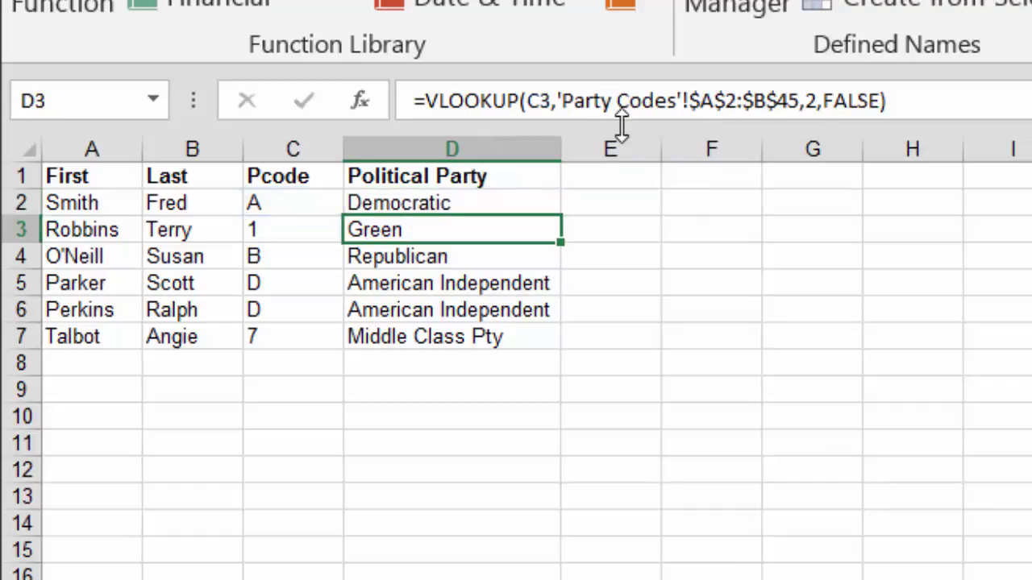
# Fill the D2 VLOOKUP formula down through D7 and check the copied formulas in the Political Party column.
pyautogui.click(520, 201)
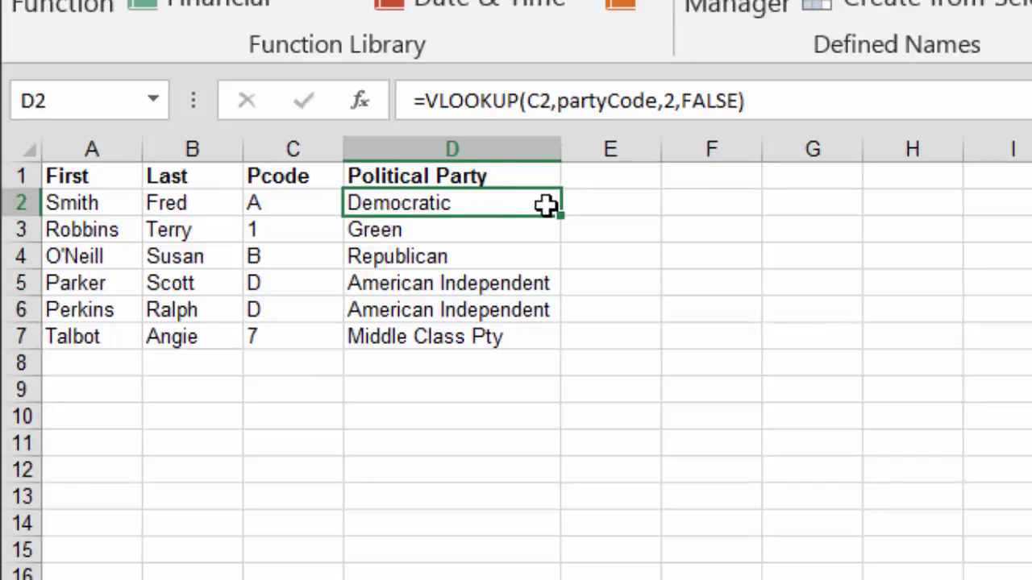
pyautogui.moveTo(562, 217); pyautogui.dragTo(549, 349)
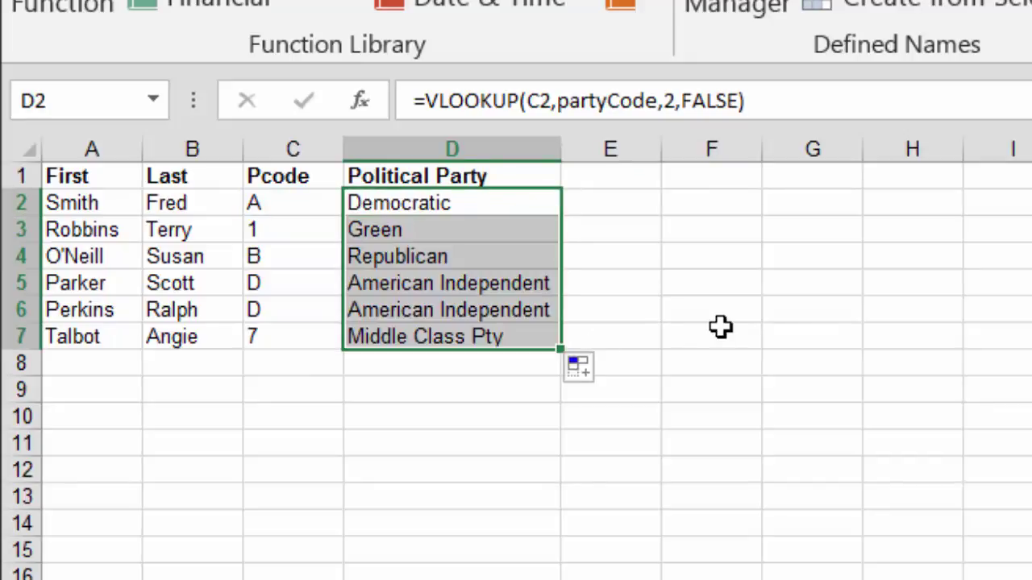
pyautogui.click(449, 230)
pyautogui.click(461, 255)
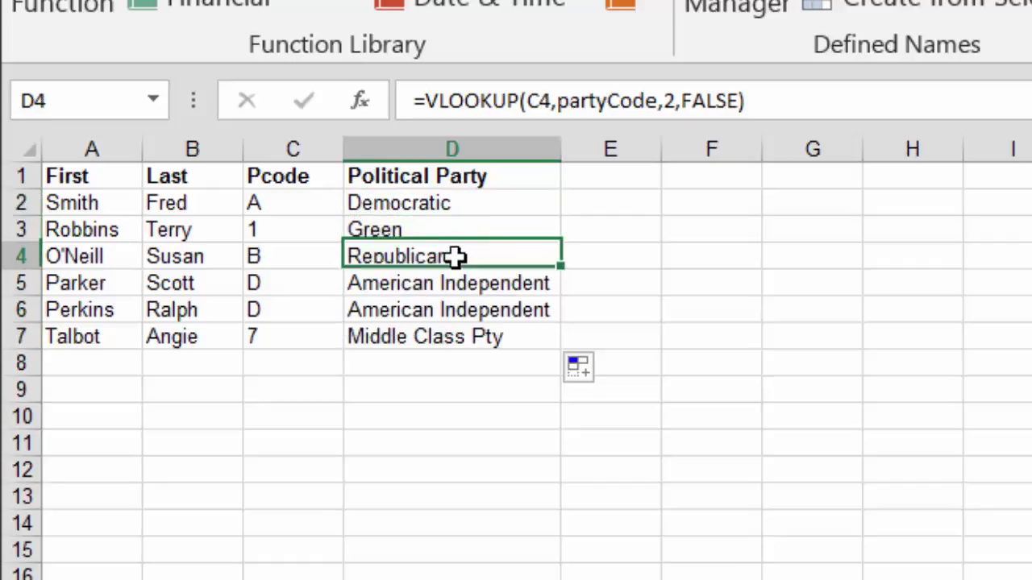
pyautogui.click(467, 286)
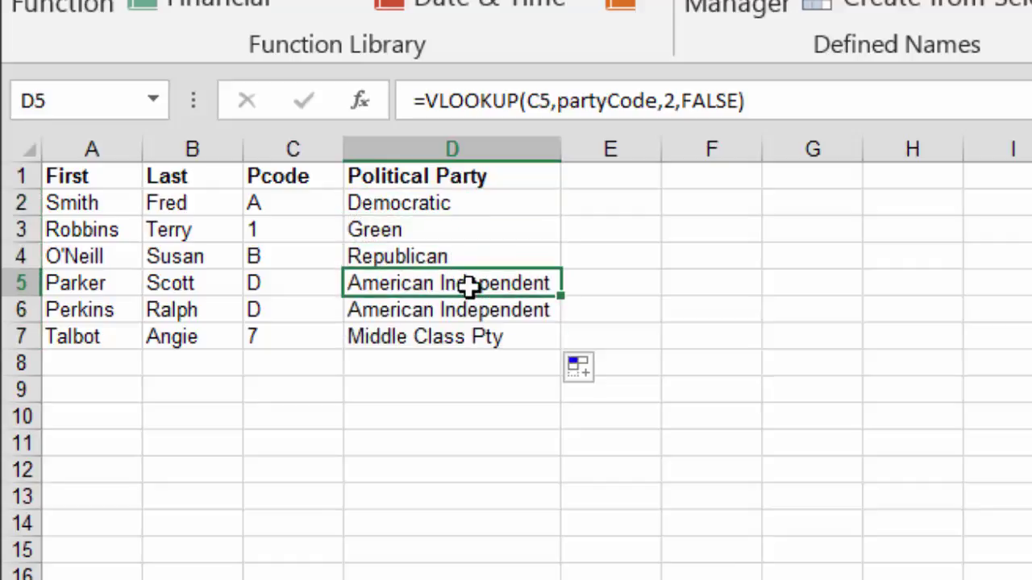
pyautogui.click(470, 311)
pyautogui.click(469, 335)
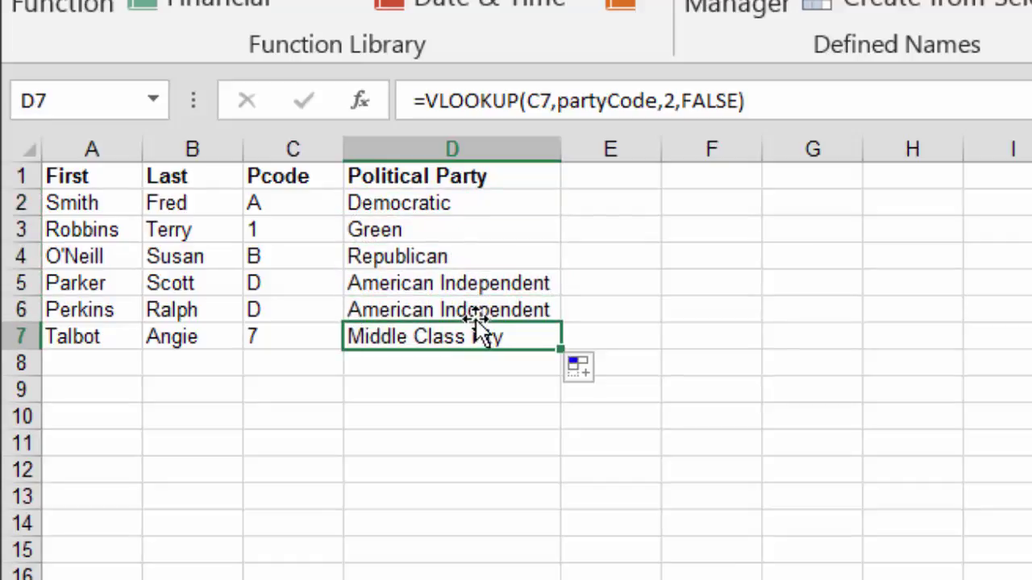